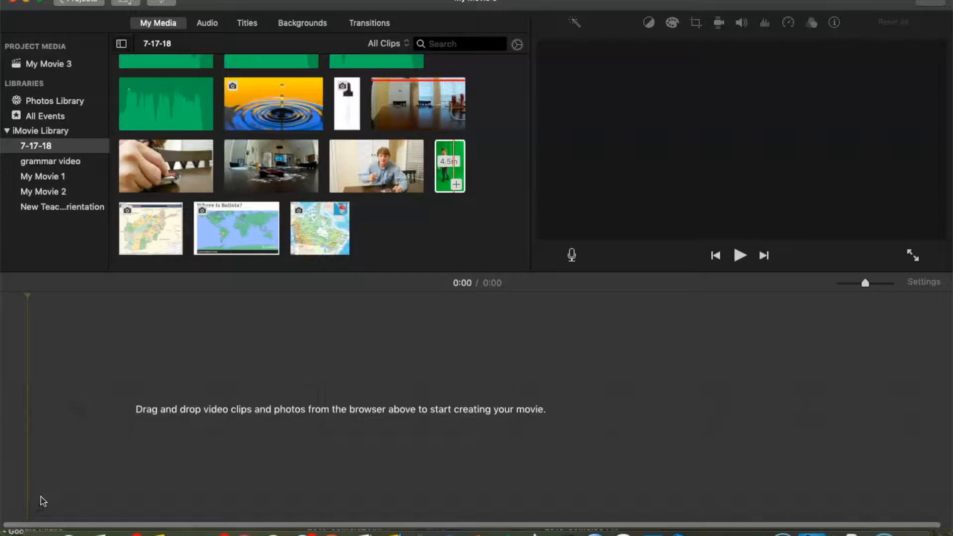
Step: Add the blue globe video clip to the empty timeline as the movie's first clip
left_click(115, 444)
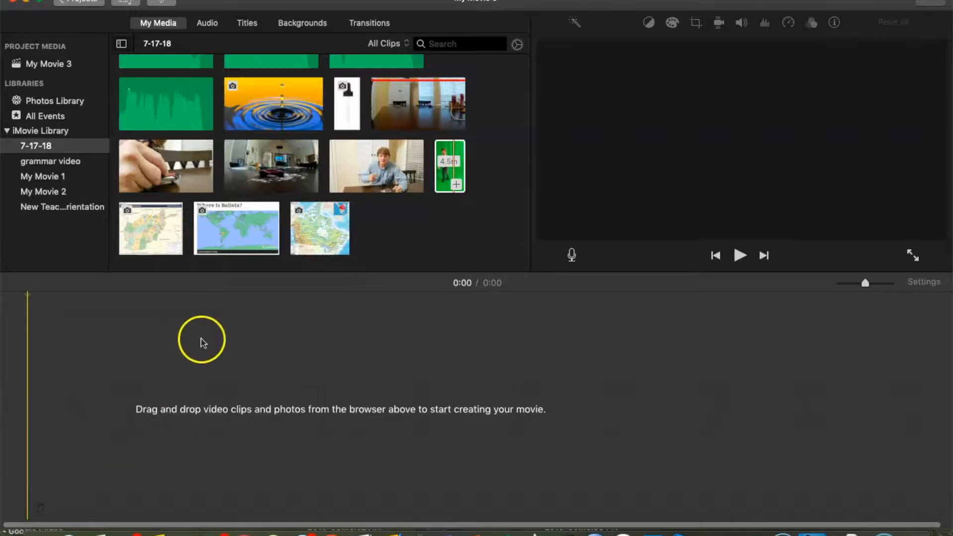
scroll(313, 162, "up", 10)
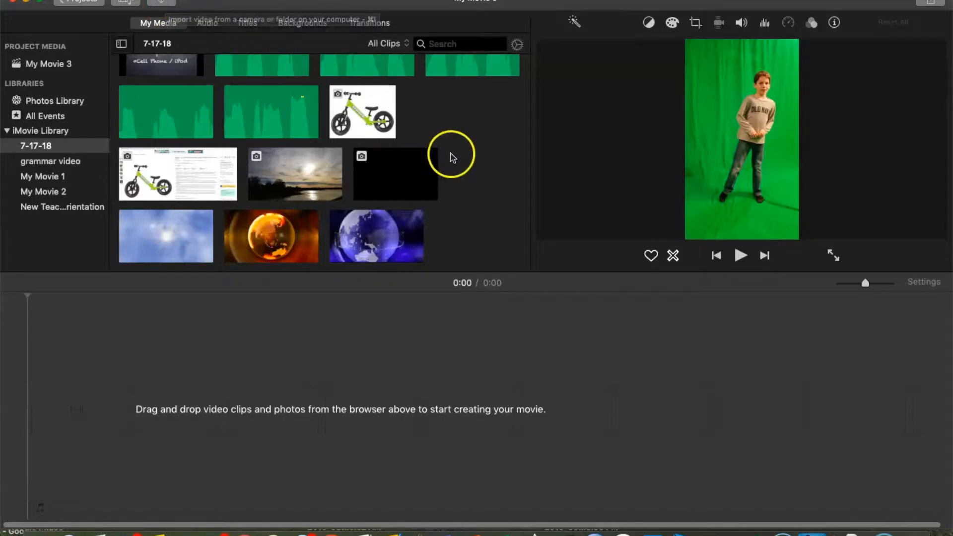
scroll(454, 154, "down", 5)
scroll(456, 155, "up", 2)
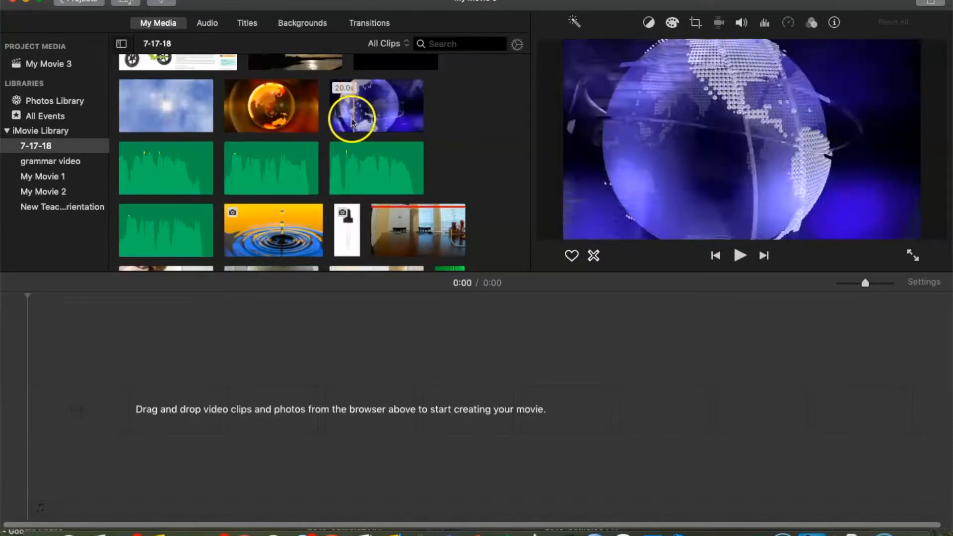
left_click_drag(377, 106, 93, 415)
Step: Add the sunset photo to the timeline after the globe clip
scroll(331, 172, "down", 2)
scroll(331, 172, "down", 10)
scroll(331, 172, "down", 5)
left_click_drag(294, 183, 420, 420)
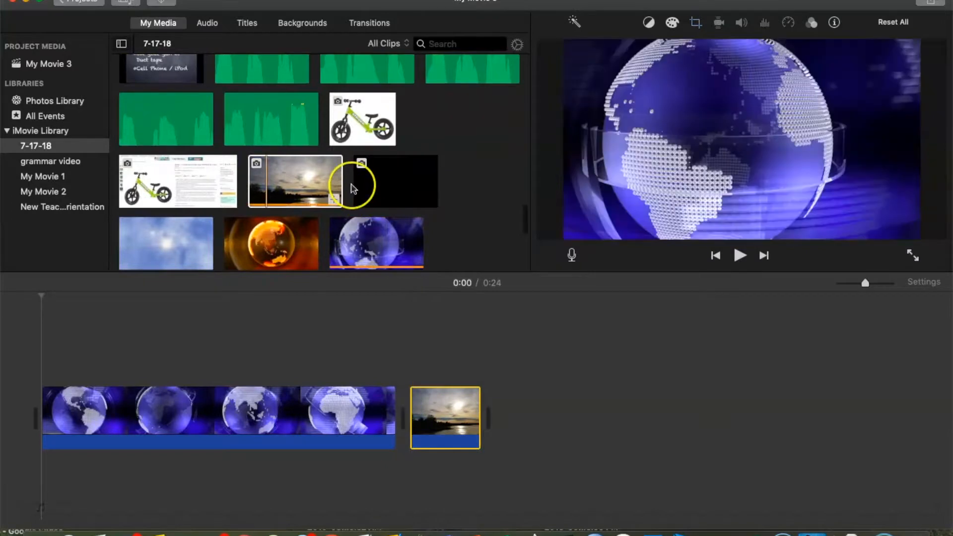
Step: Append the Afghanistan map image after the sunset photo in the timeline
scroll(352, 188, "down", 5)
left_click_drag(142, 255, 492, 412)
Step: Append the Where Is Bolivia? world map image after the Afghanistan map
left_click_drag(254, 241, 514, 399)
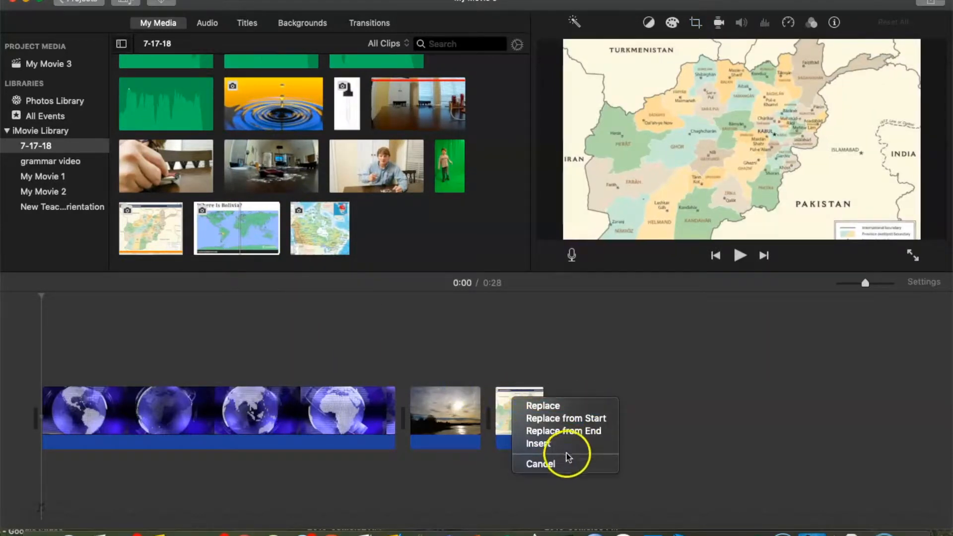
left_click(546, 467)
left_click(240, 233)
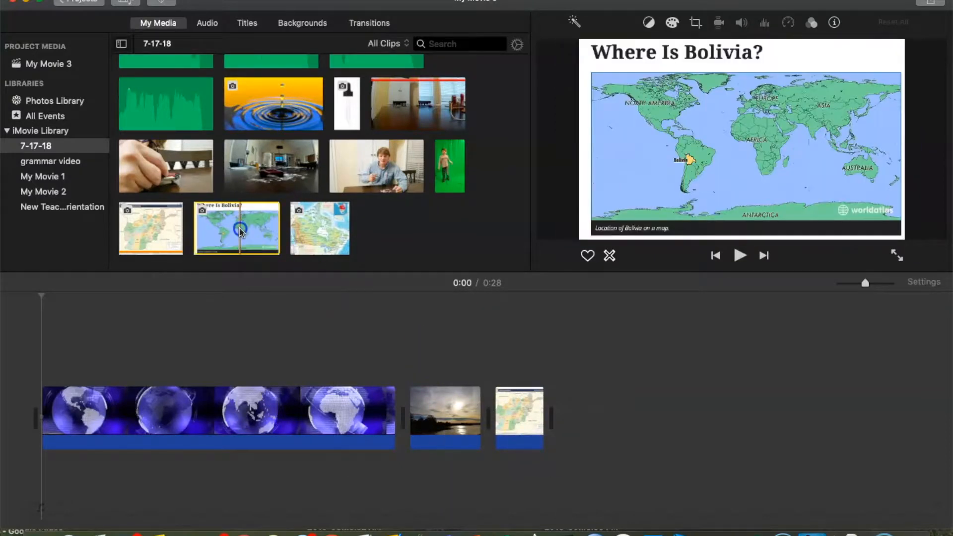
left_click_drag(241, 234, 566, 402)
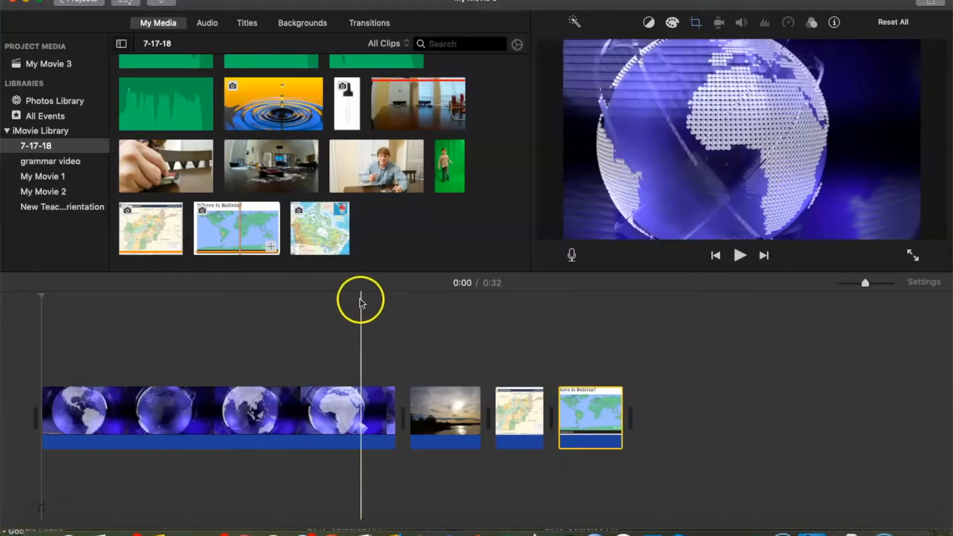
Step: Append the Canada map image at the end of the timeline
left_click(324, 230)
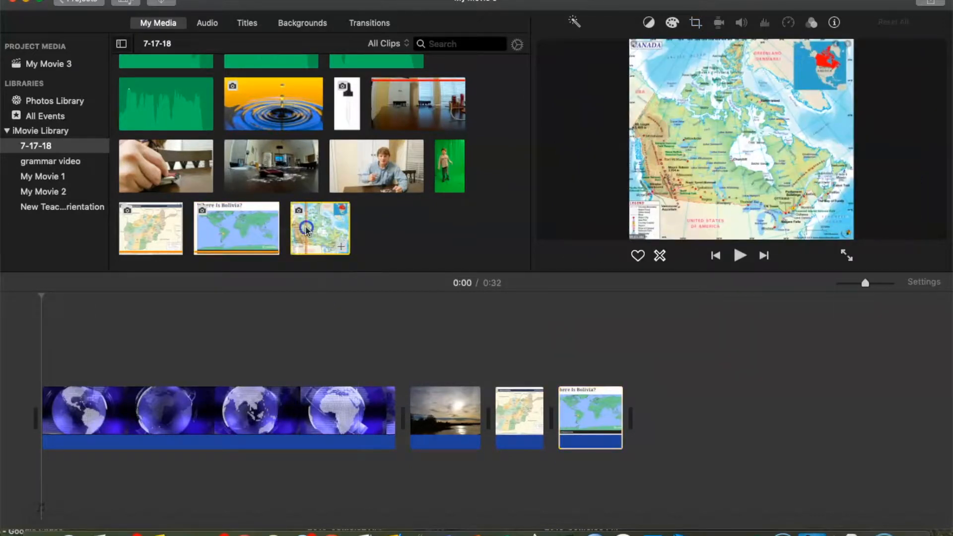
left_click_drag(417, 293, 645, 404)
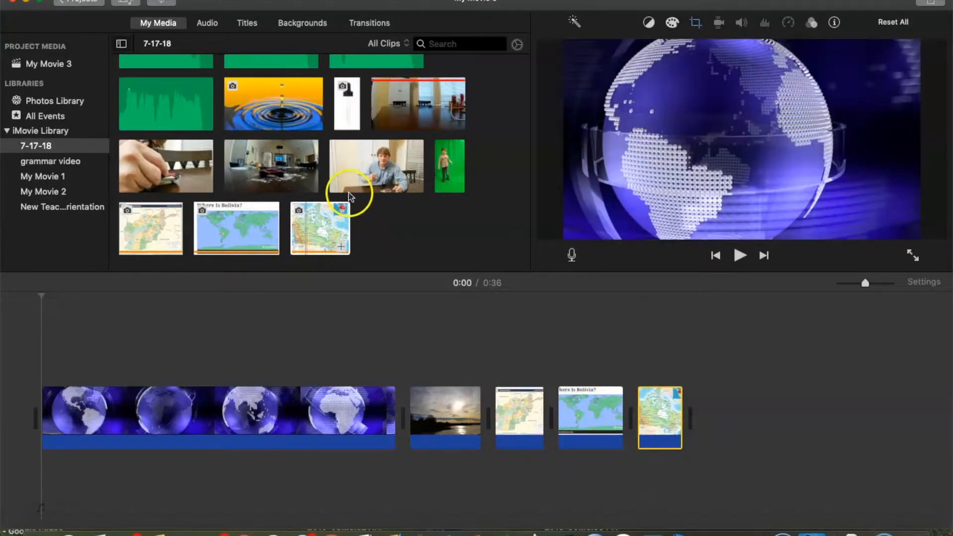
Step: Place the green-screen video of the boy above the timeline as an overlay starting at the sunset photo
left_click(440, 168)
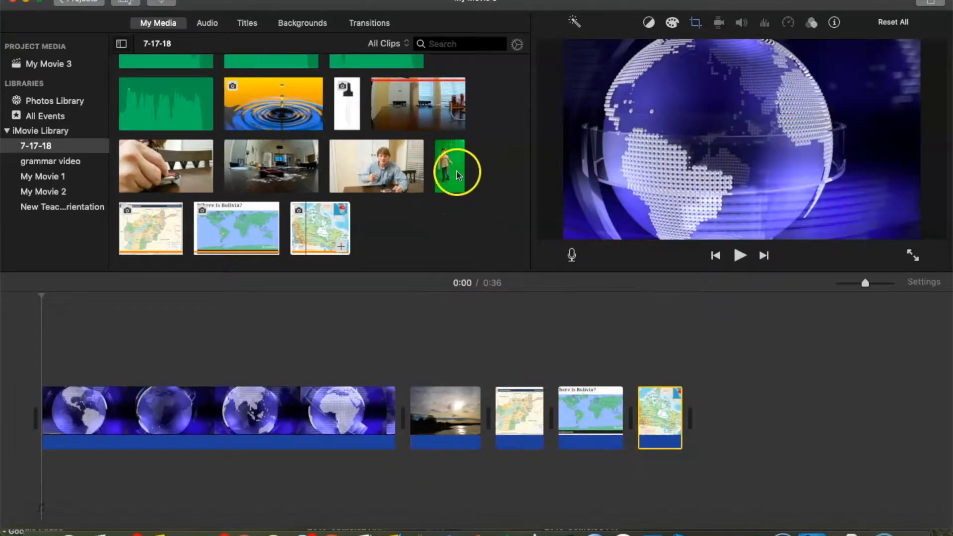
left_click(457, 175)
left_click_drag(451, 163, 407, 354)
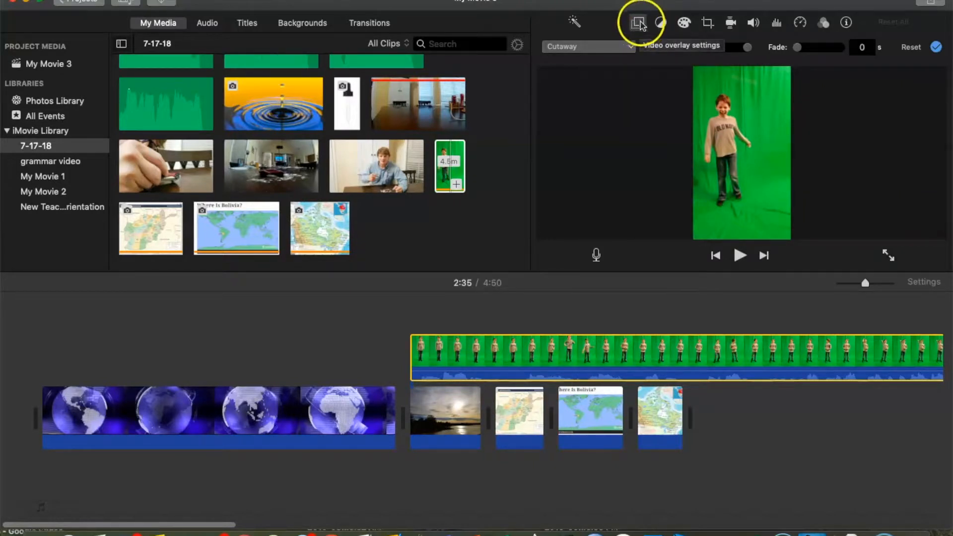
Step: Set the overlay clip's video overlay style to Green/Blue Screen
left_click(638, 23)
left_click(637, 24)
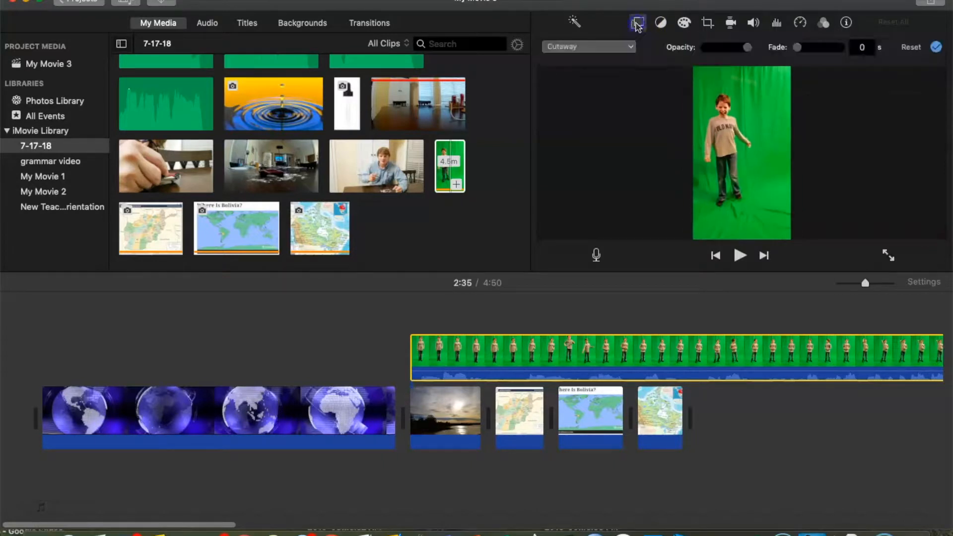
left_click(631, 48)
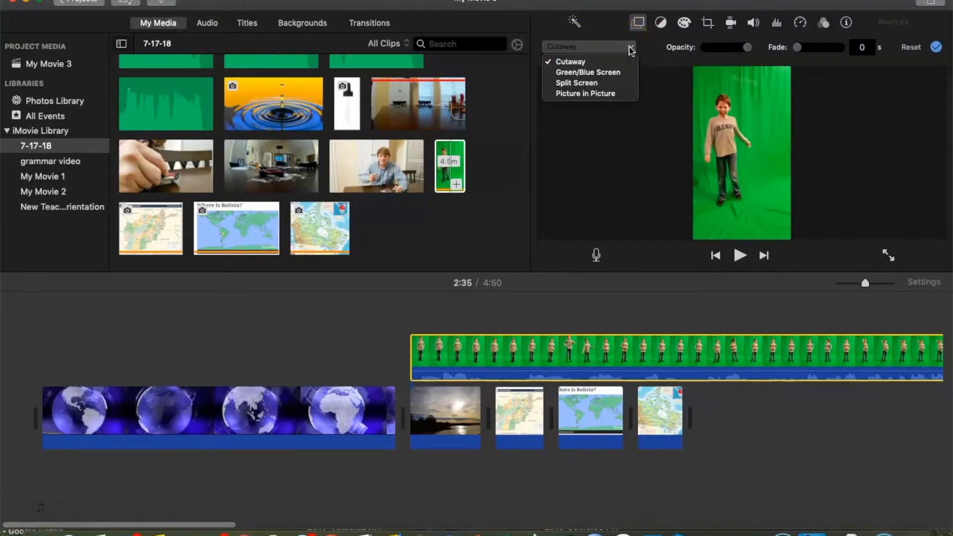
left_click(598, 74)
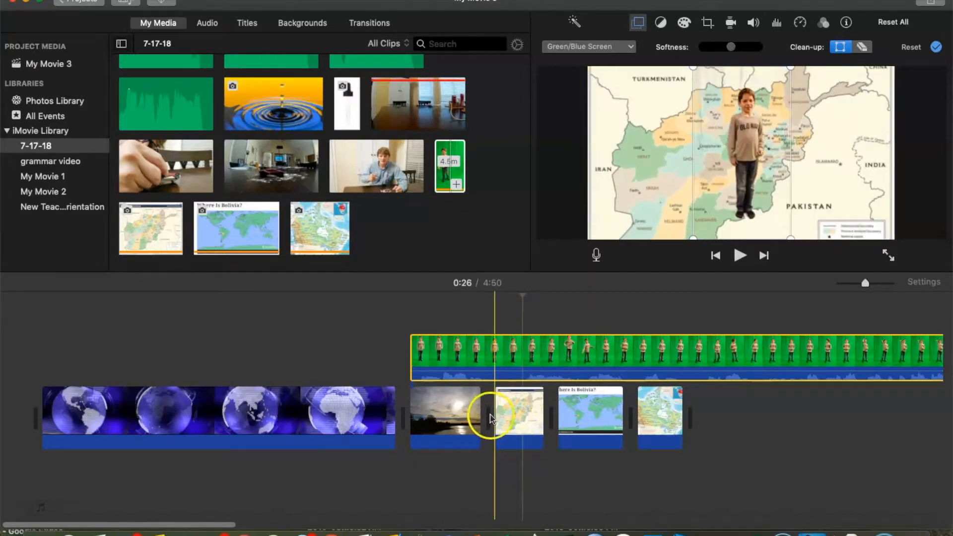
Step: Retime the background clips: lengthen the sunset photo and shorten the Afghanistan and Bolivia map clips
left_click_drag(478, 416, 517, 417)
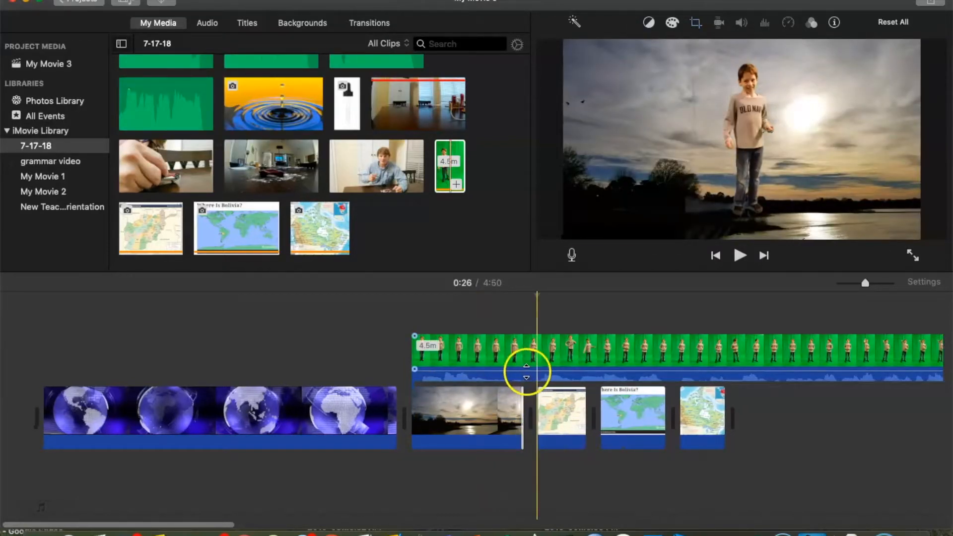
left_click(575, 369)
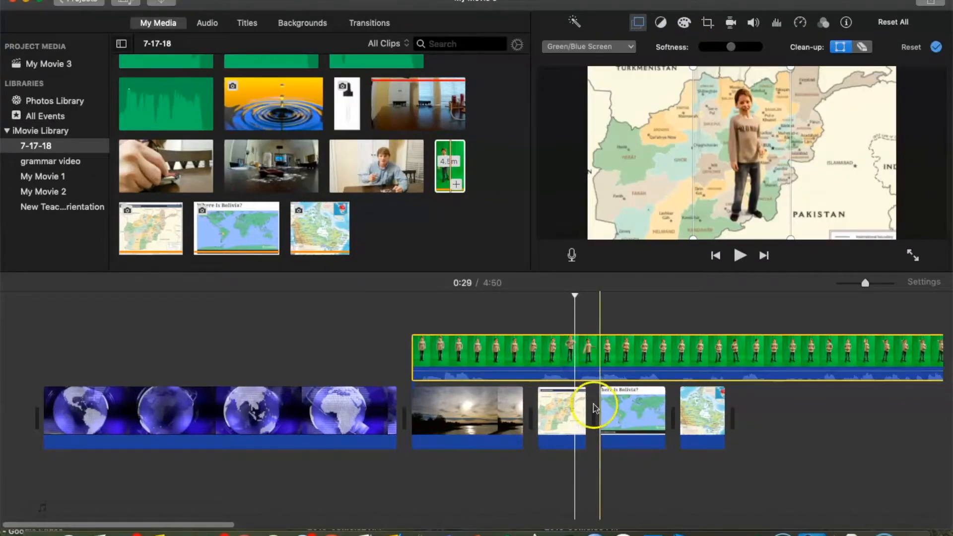
left_click_drag(583, 413, 576, 413)
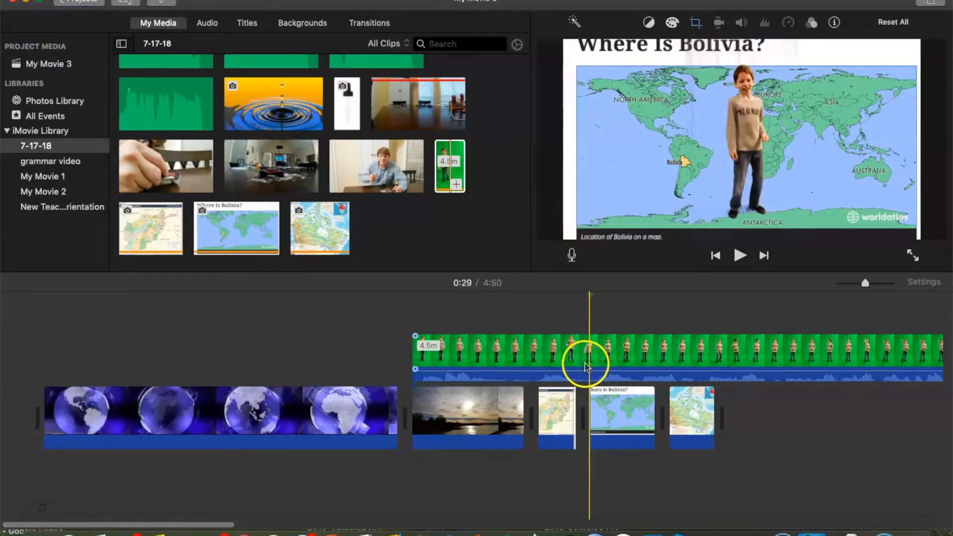
left_click(626, 360)
left_click_drag(654, 412, 619, 412)
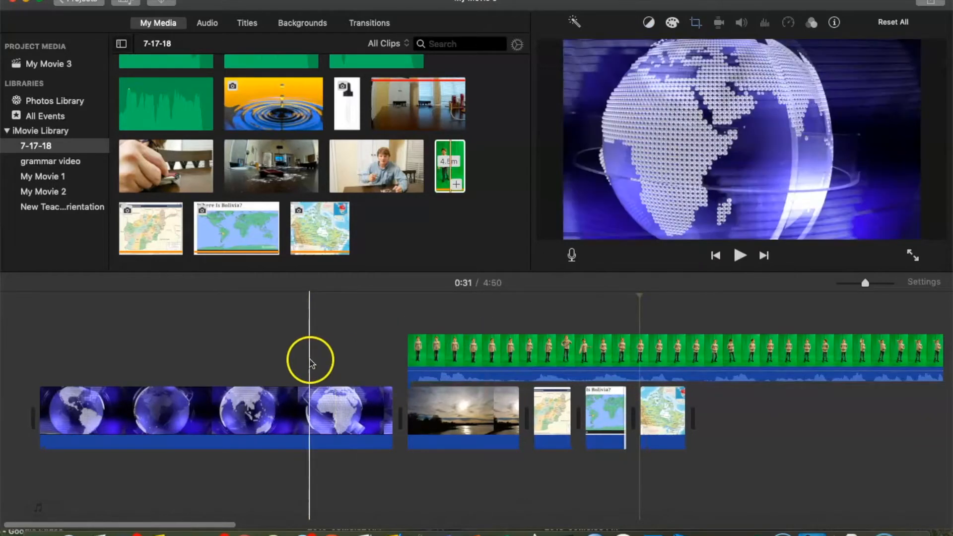
Step: Shorten the opening globe clip to 3.0 s and play back the movie to preview it
left_click_drag(392, 410, 89, 423)
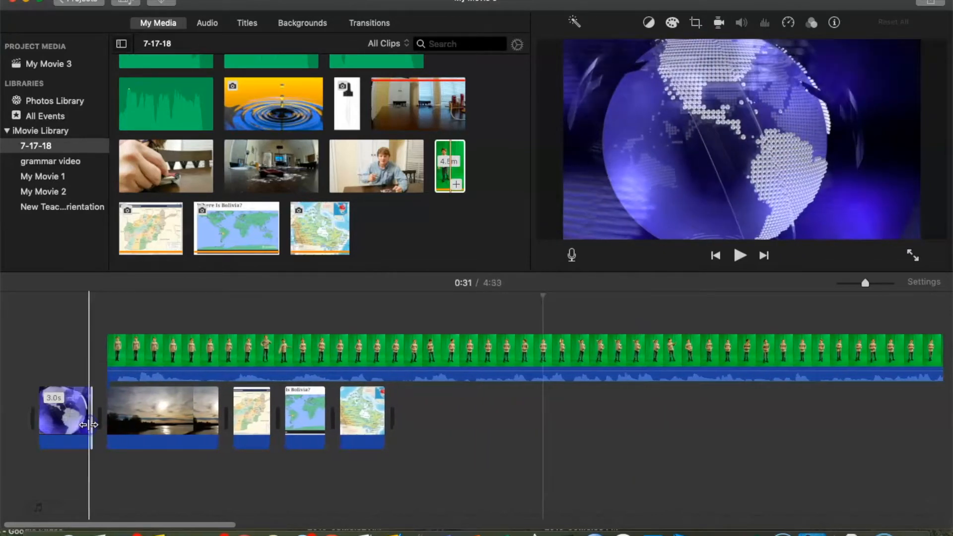
key("space")
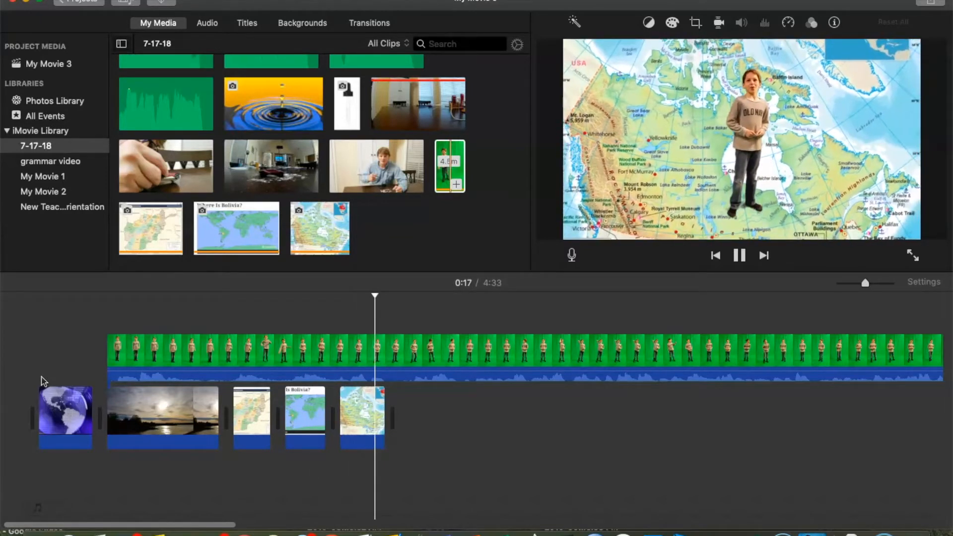
key("space")
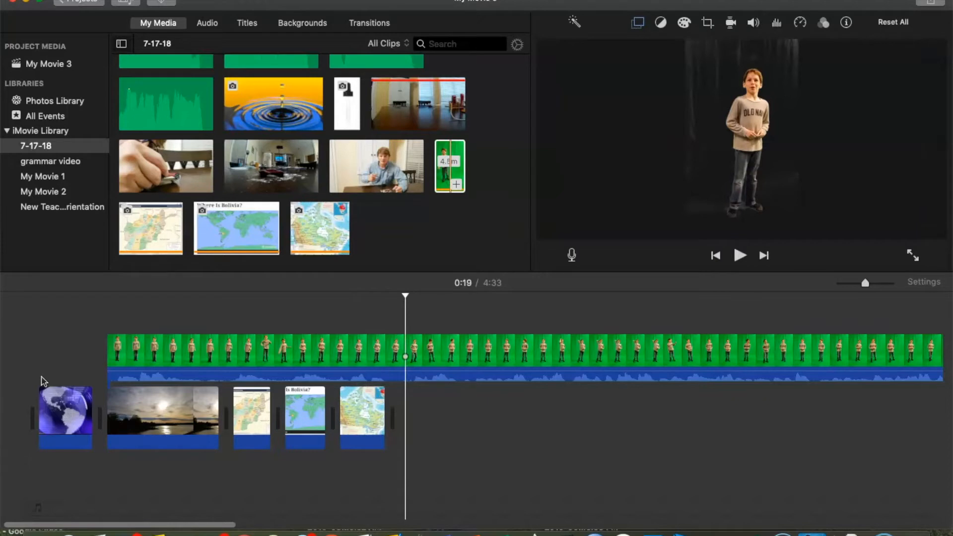